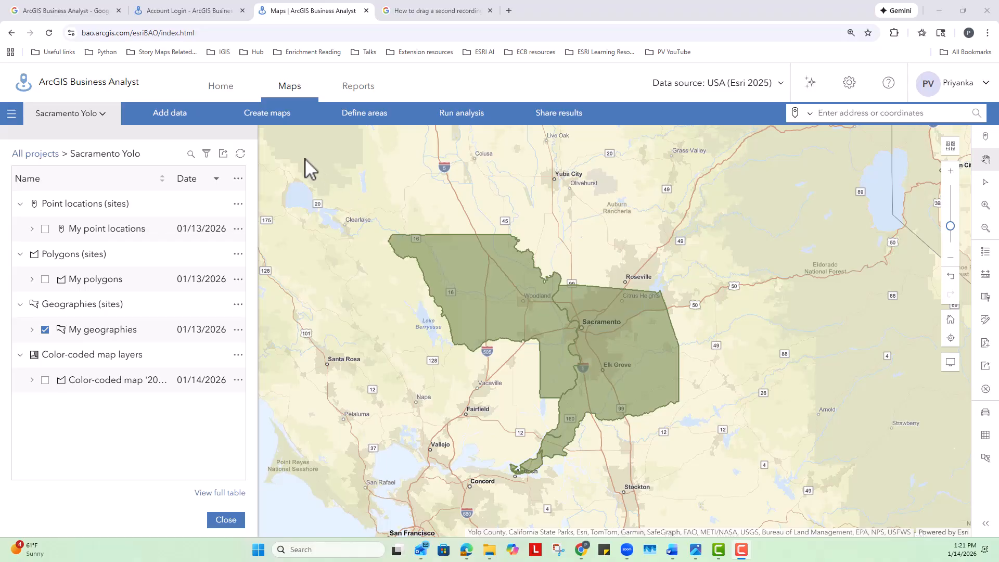
Start a points of interest search with Sacramento County, CA and Yolo County, CA from the saved sites as the area of interest
left_click(266, 120)
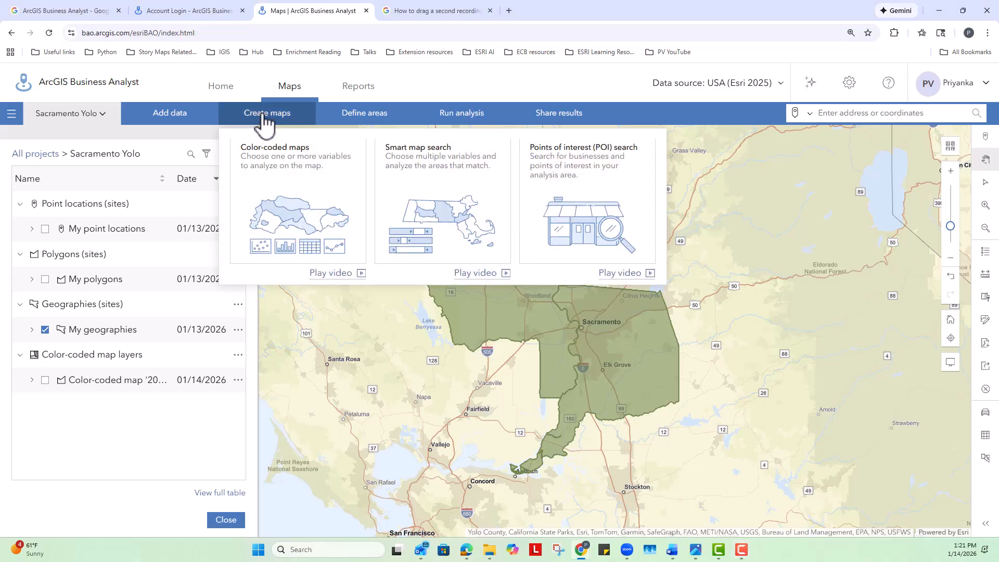
left_click(596, 200)
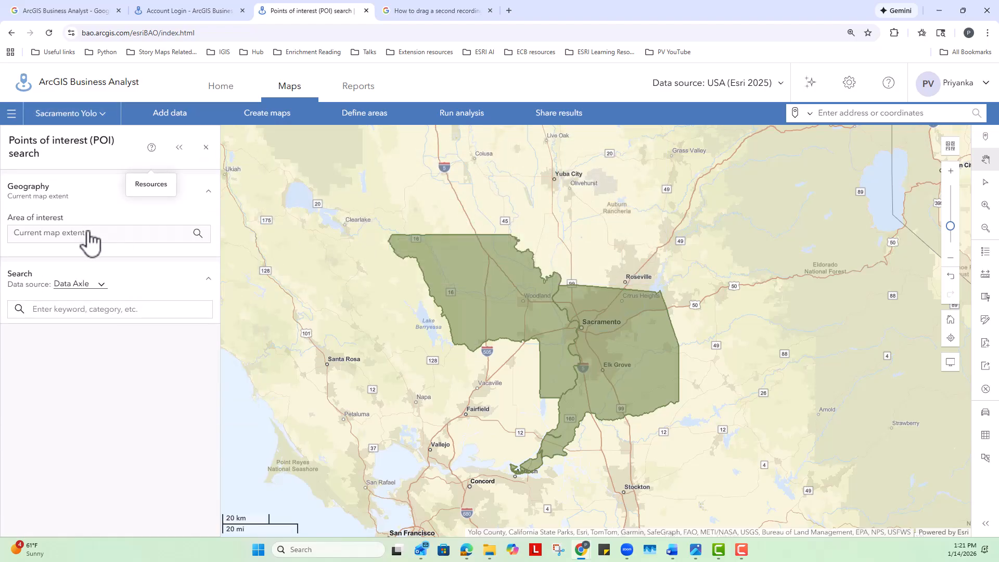
left_click(61, 203)
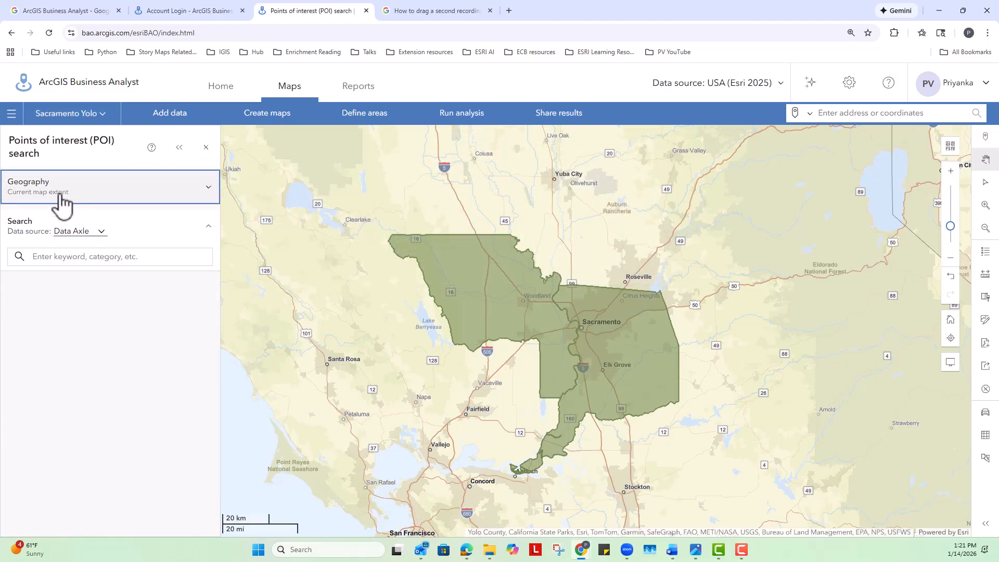
left_click(208, 191)
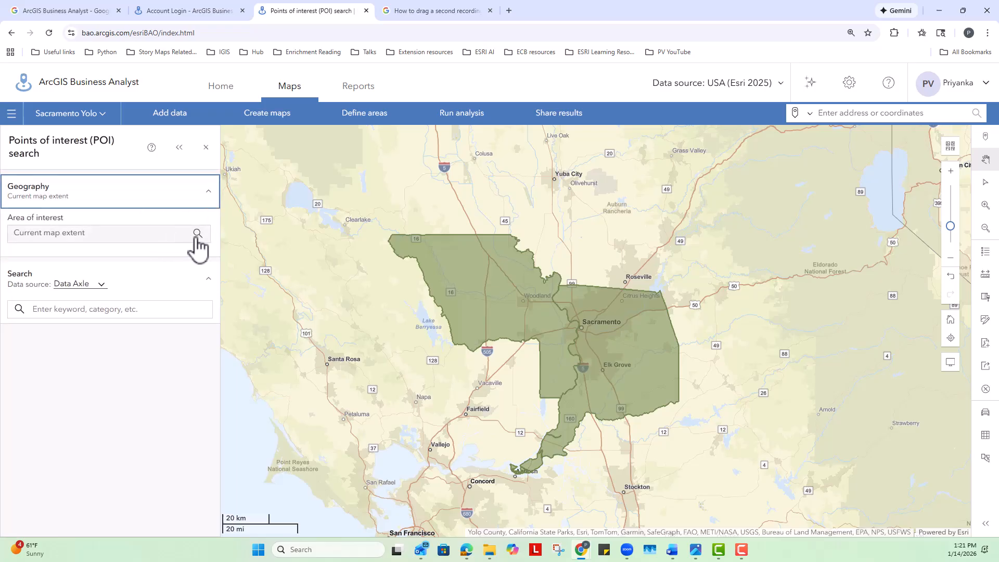
left_click(205, 237)
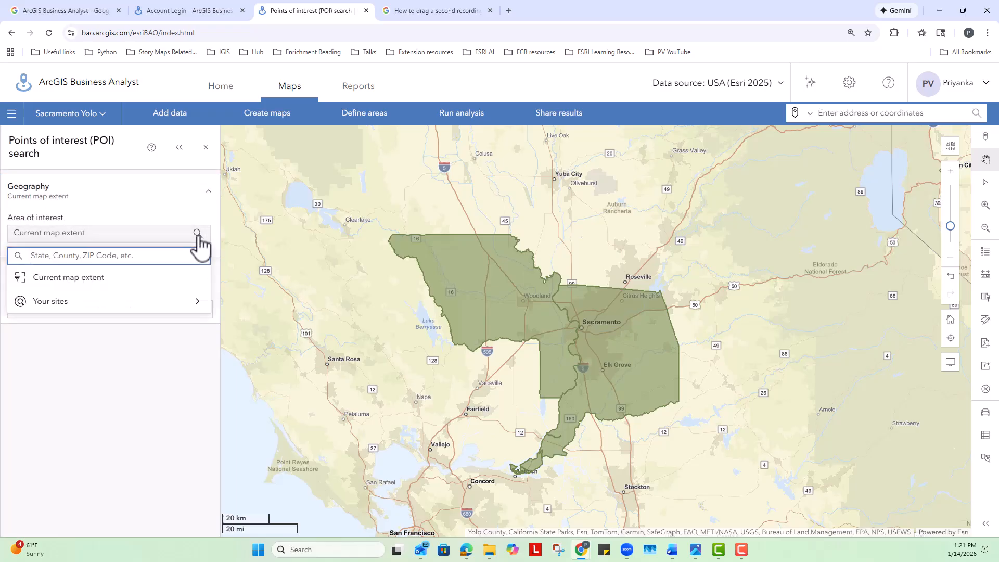
left_click(44, 309)
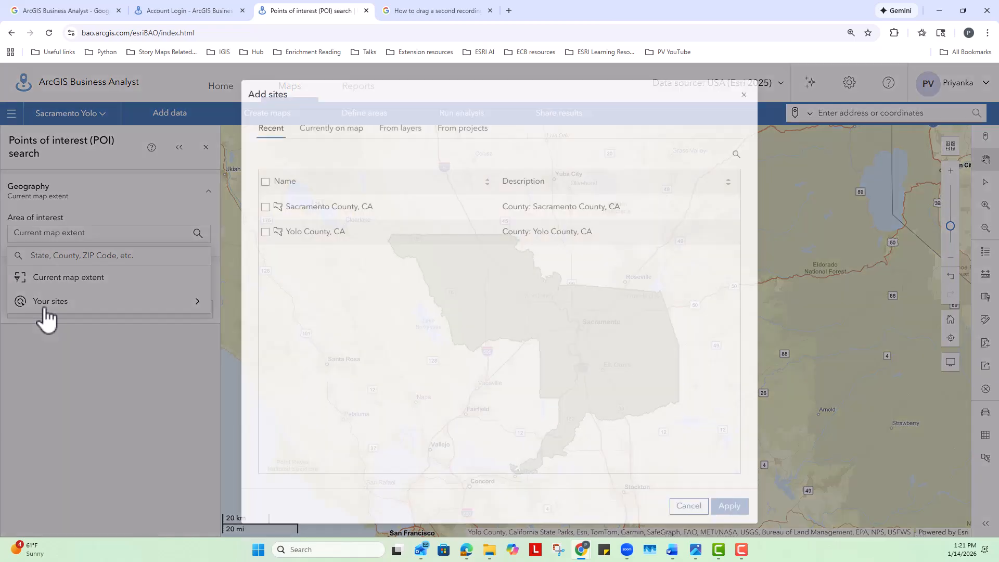
left_click(265, 206)
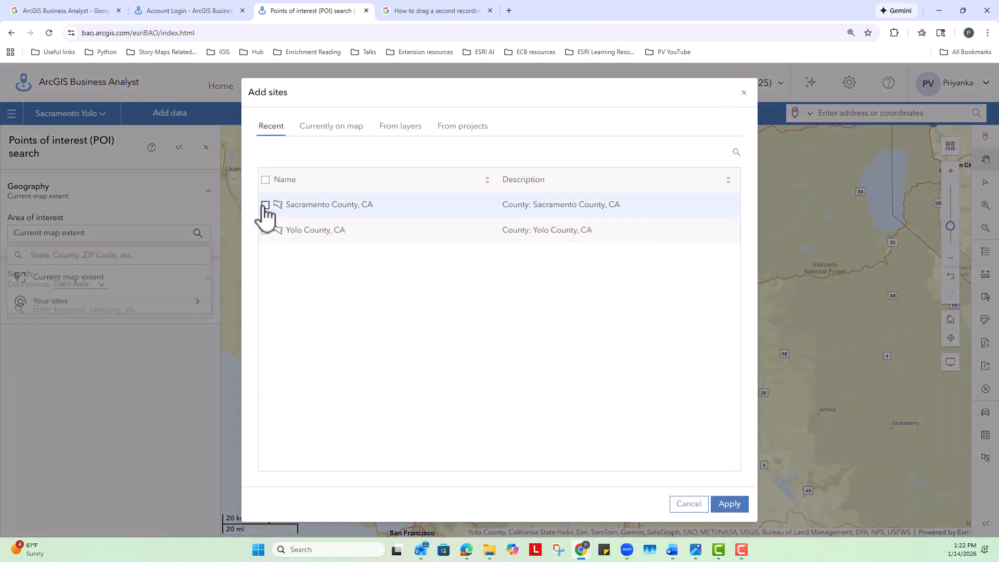
left_click(266, 231)
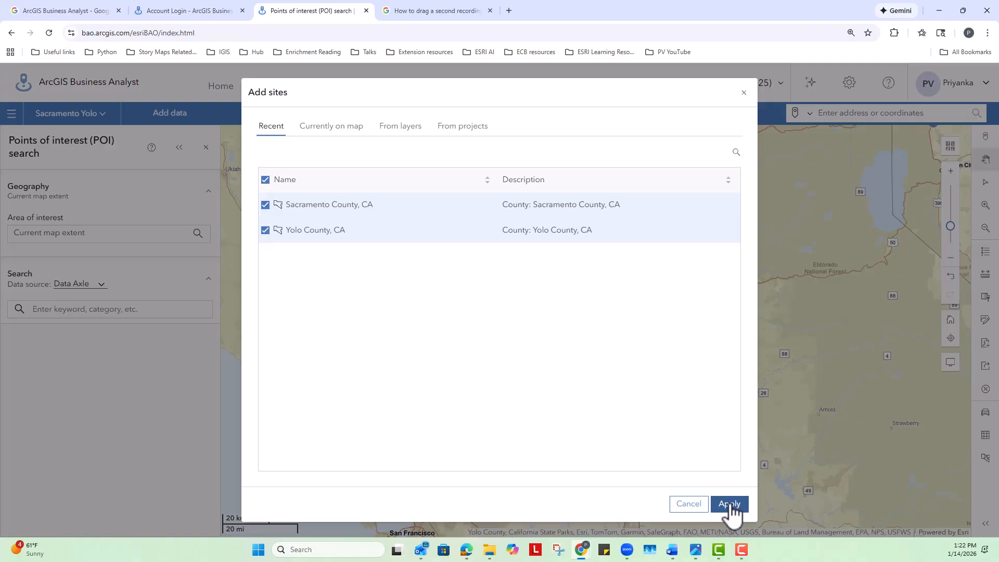
left_click(729, 504)
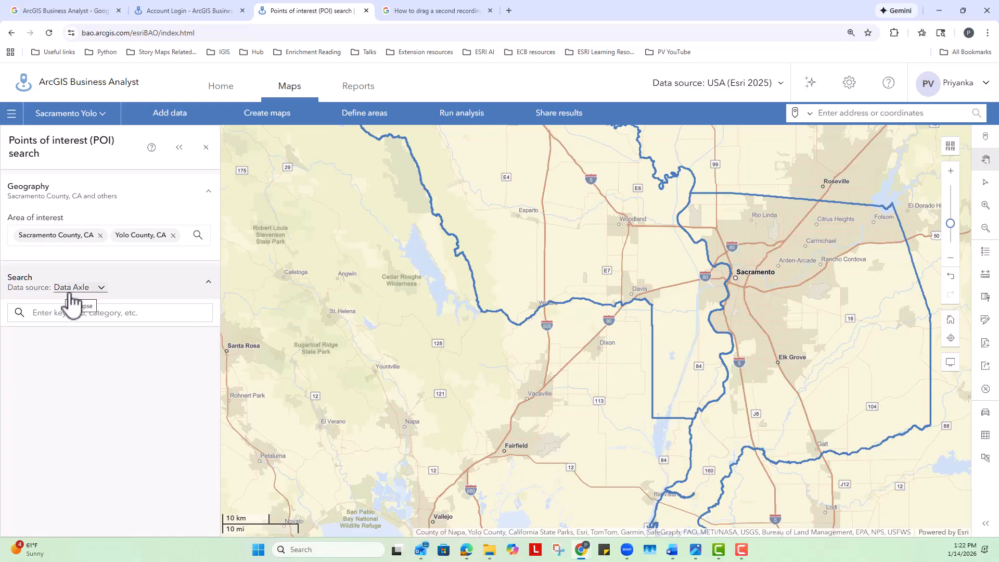
Search the Data Axle points of interest by category for Food & Grocery Stores, including both of its subcategories
left_click(102, 290)
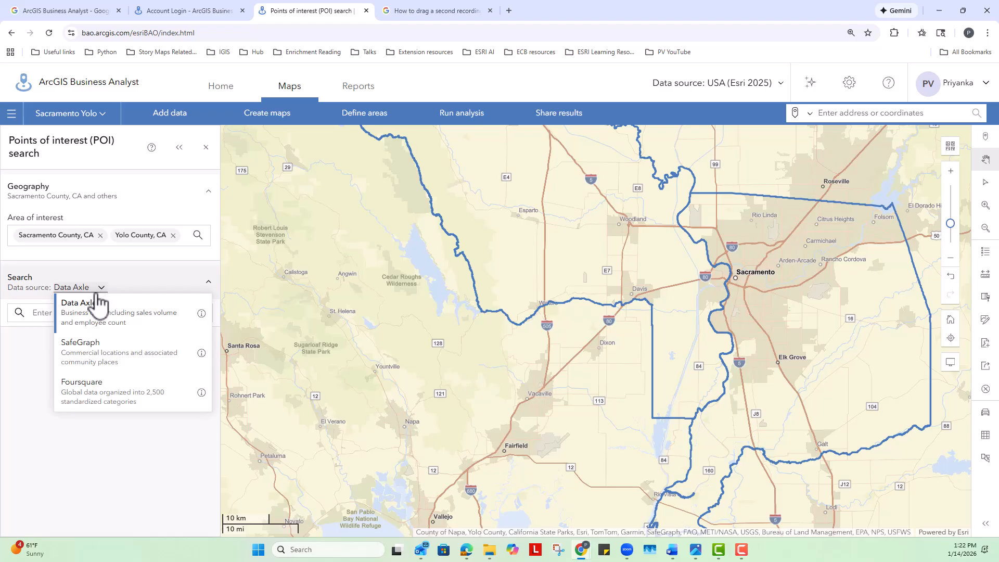
left_click(23, 361)
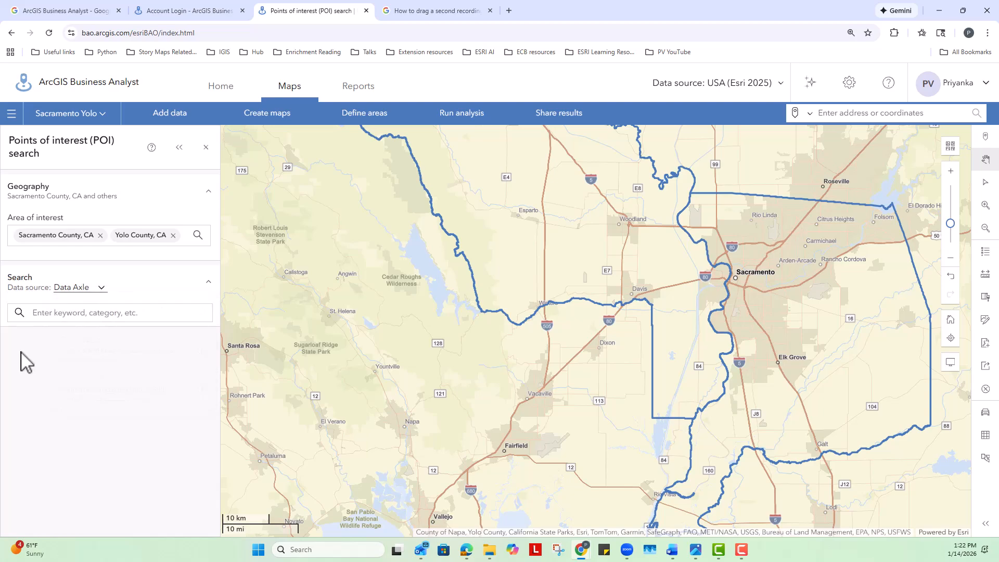
left_click(56, 313)
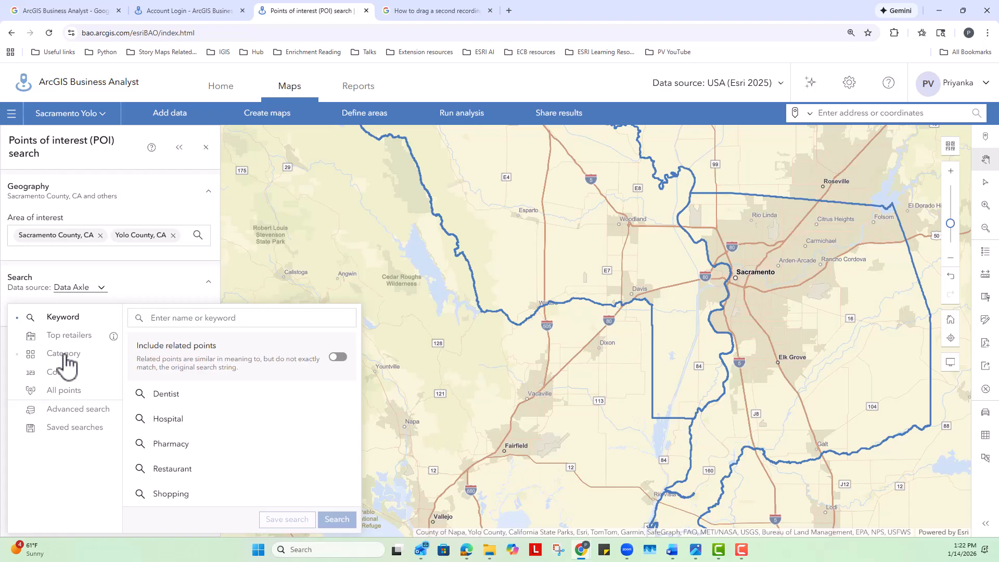
left_click(64, 356)
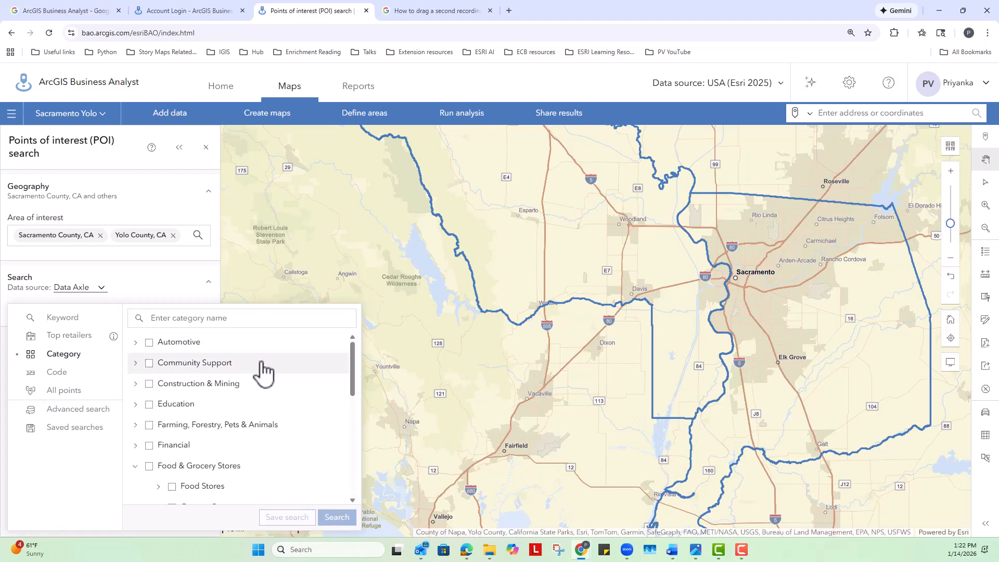
scroll(301, 454, "down", 2)
scroll(260, 432, "up", 3)
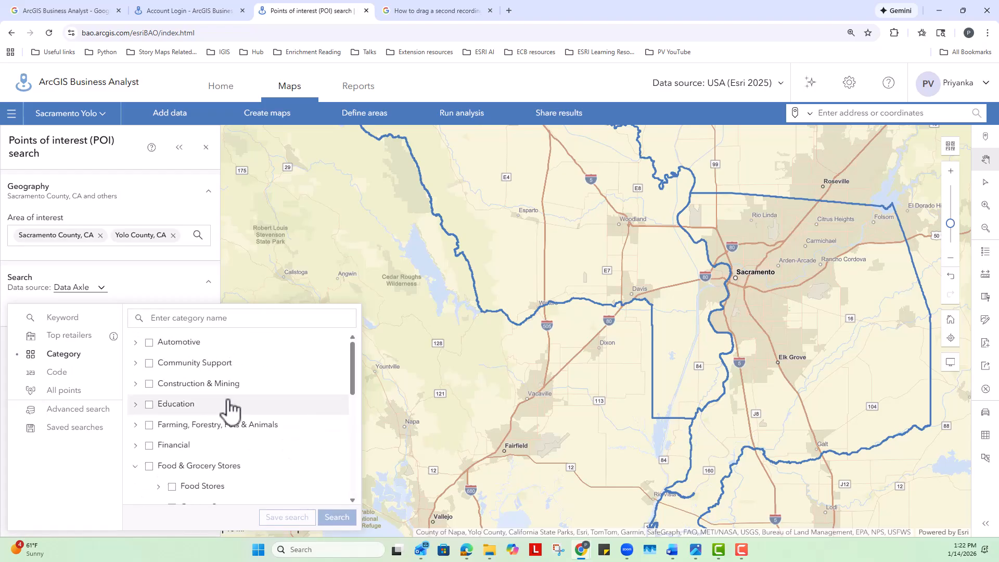
left_click(135, 343)
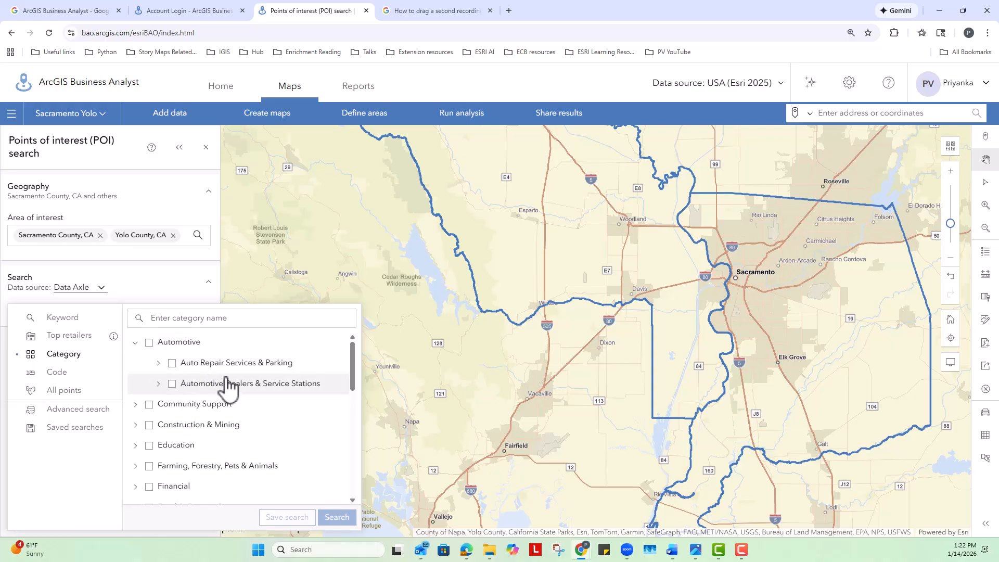
scroll(301, 455, "down", 3)
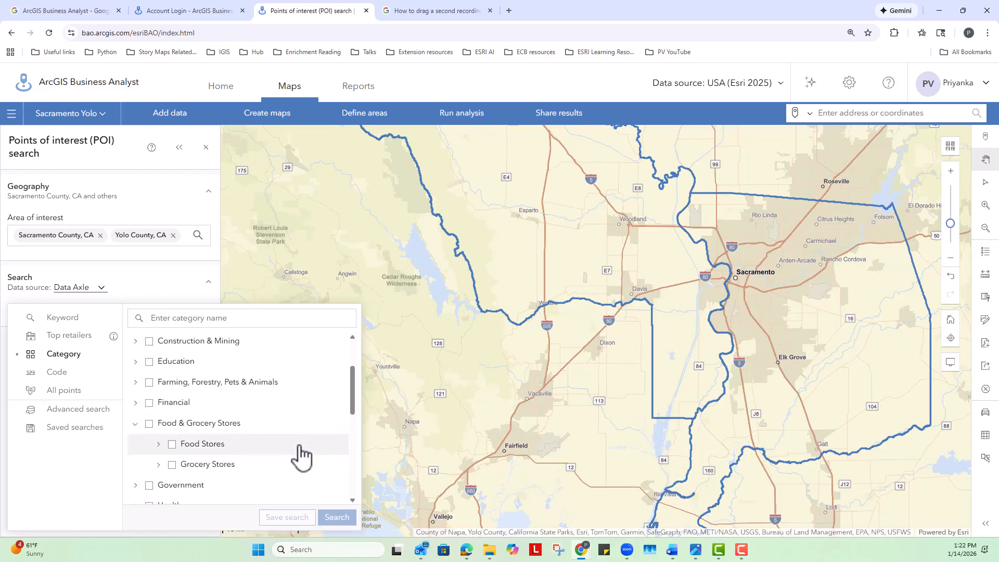
scroll(301, 455, "down", 2)
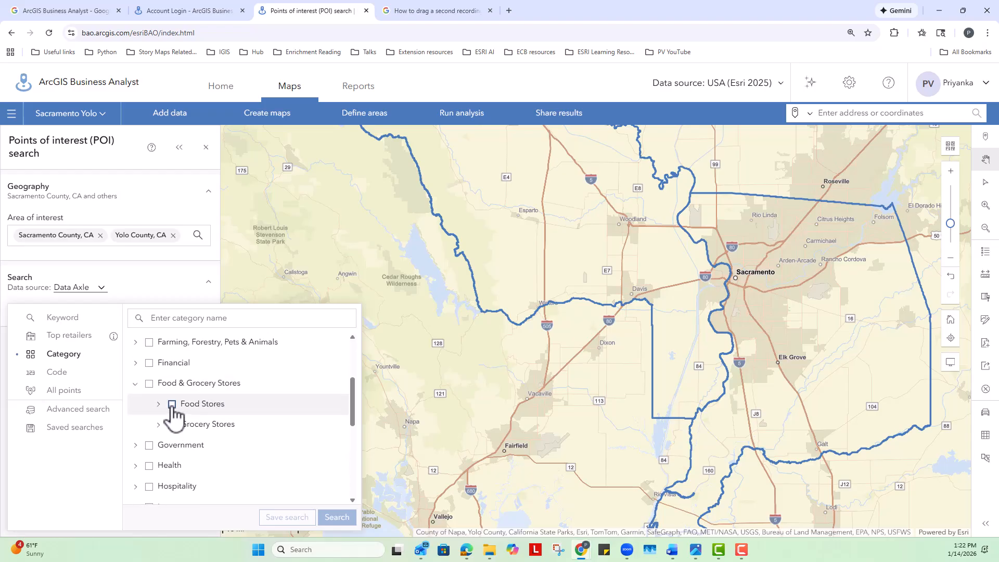
left_click(149, 384)
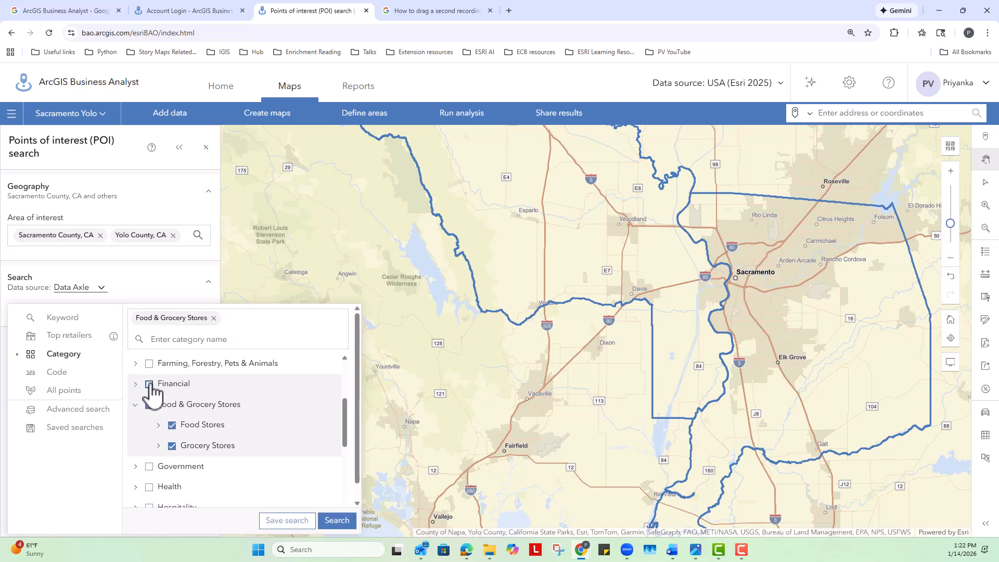
scroll(276, 437, "down", 2)
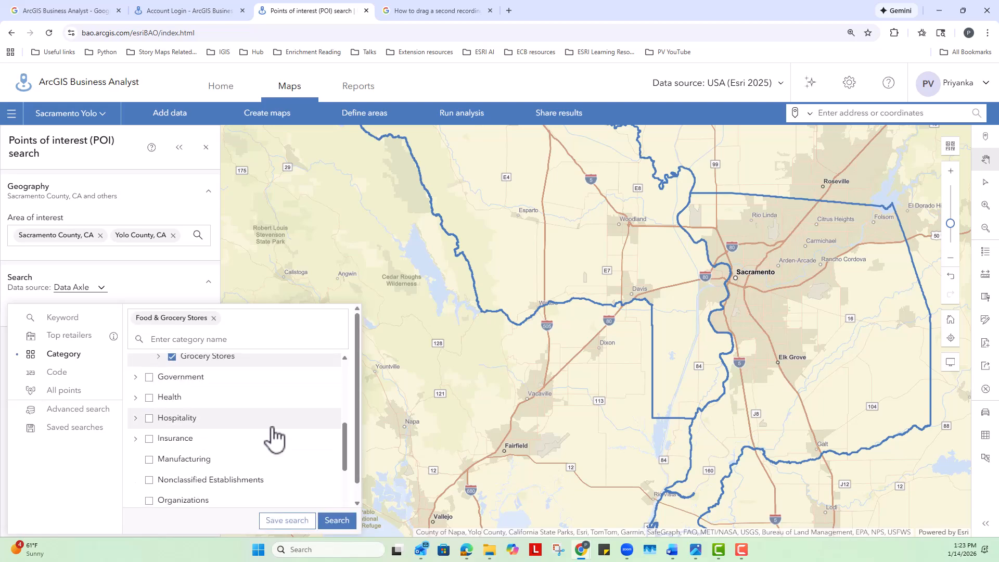
left_click(337, 521)
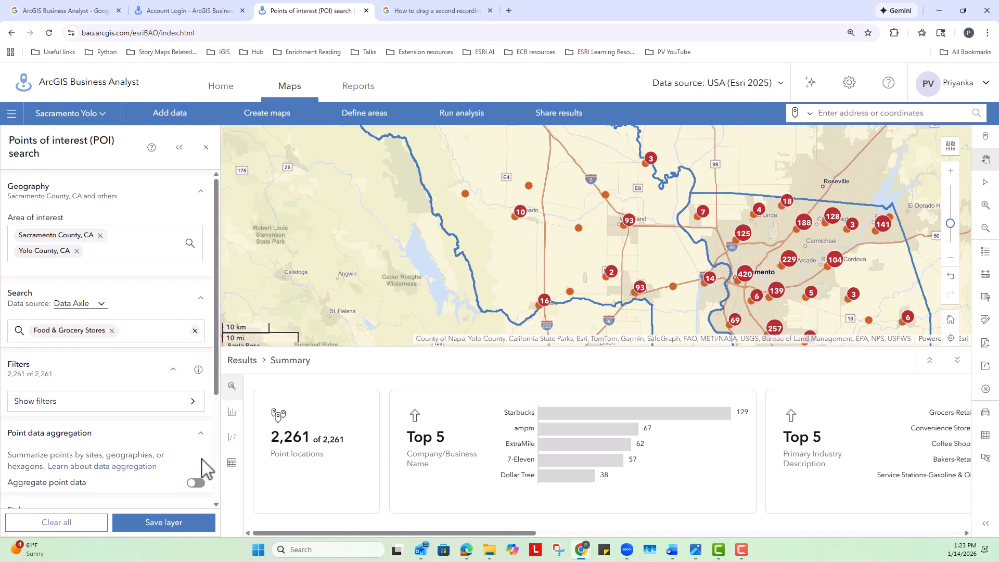
View the search results as a histogram and a table, save them as the layer Food & Grocery Stores, and close the search
left_click(232, 413)
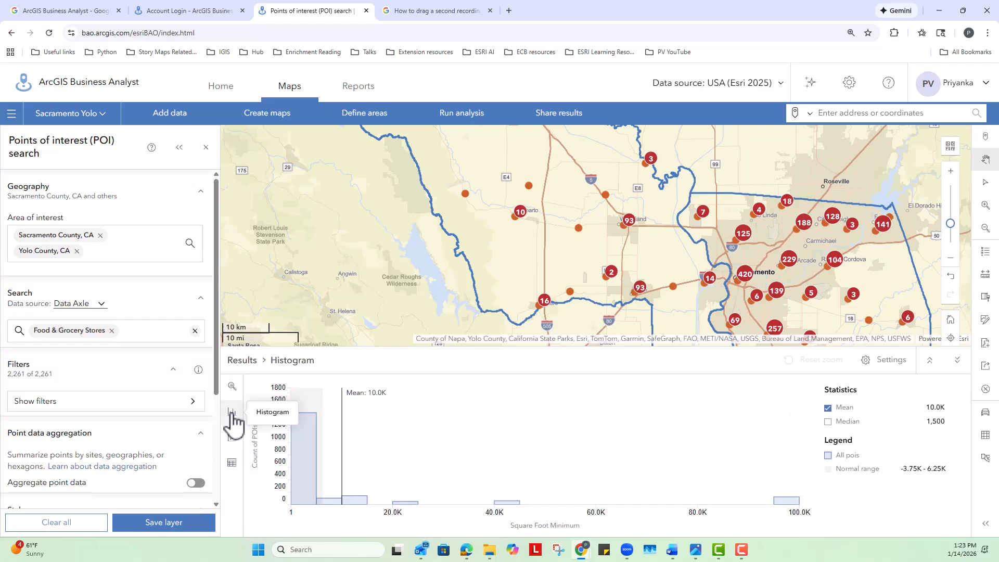
left_click(232, 463)
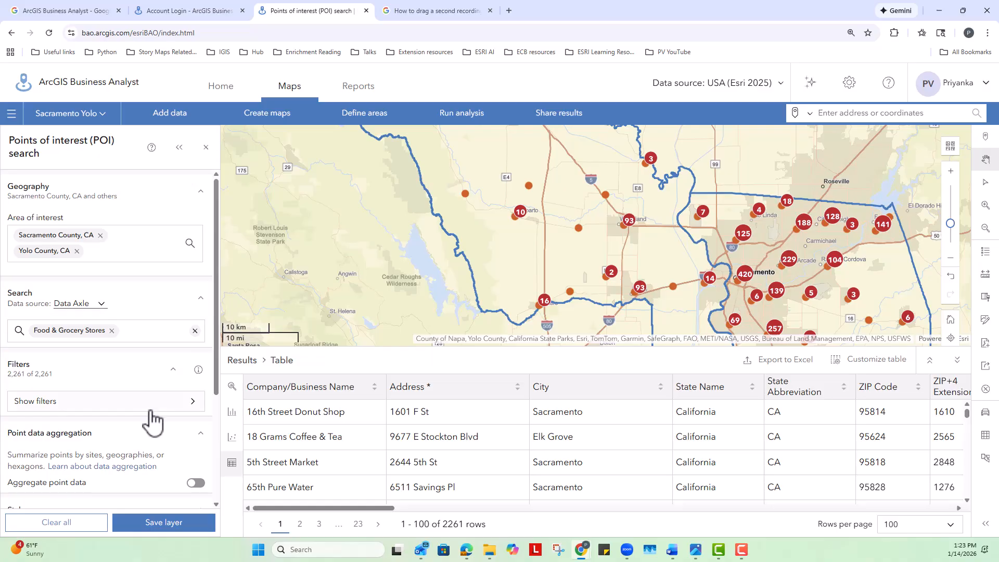
scroll(156, 417, "down", 3)
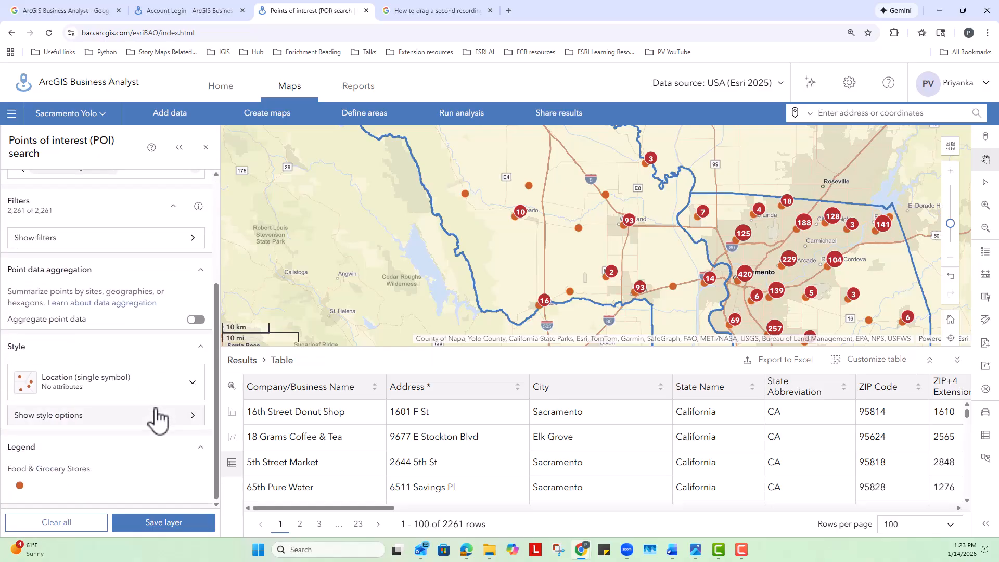
left_click(168, 529)
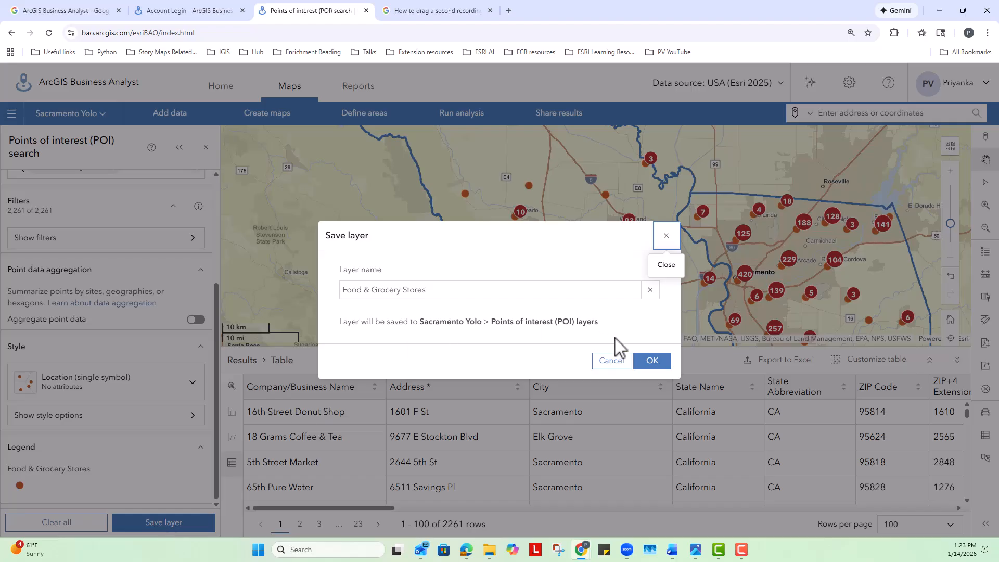
left_click(652, 361)
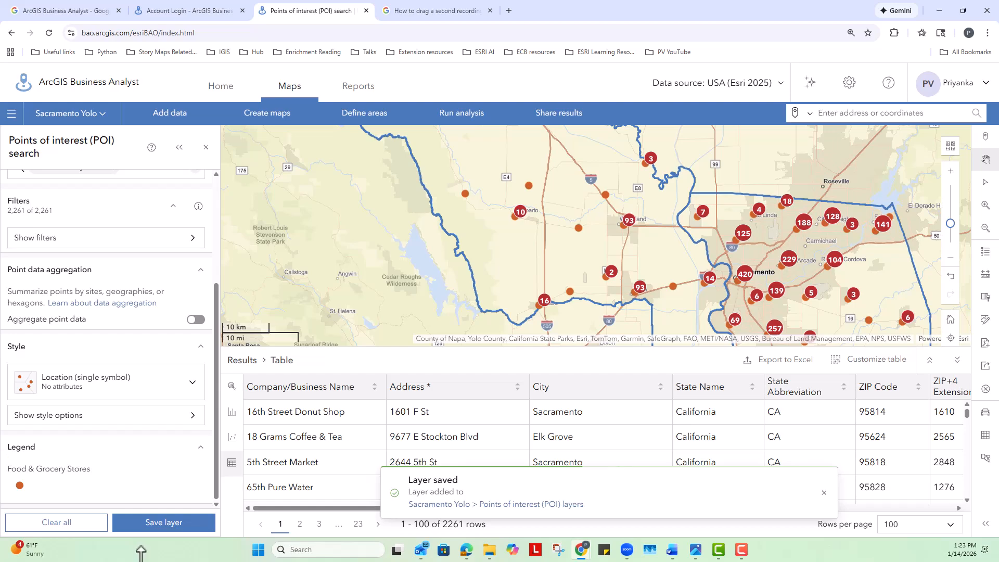
left_click(206, 148)
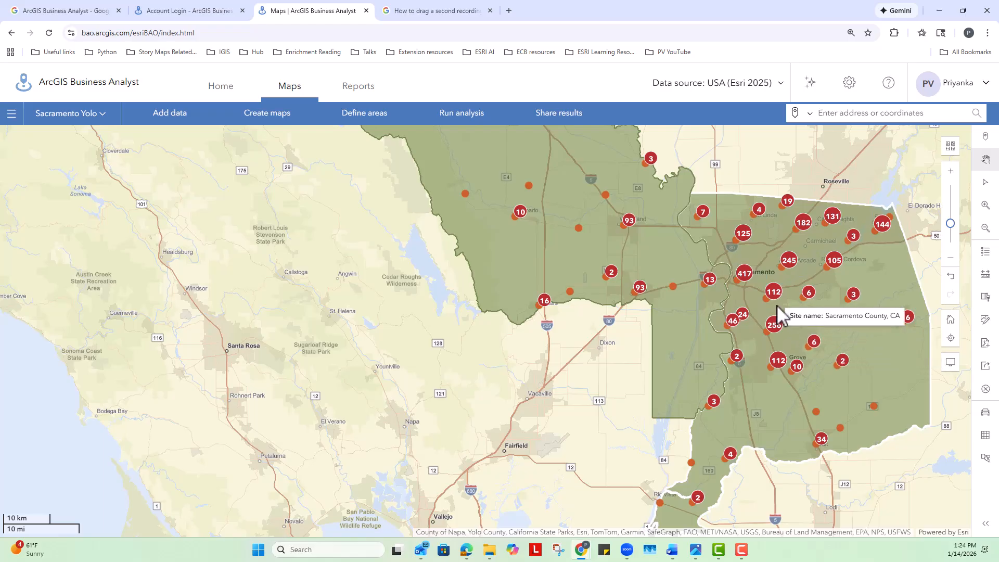
Examine the clustered food and grocery store points in Sacramento County at street level and at county scale
scroll(777, 306, "up", 1)
scroll(777, 305, "up", 3)
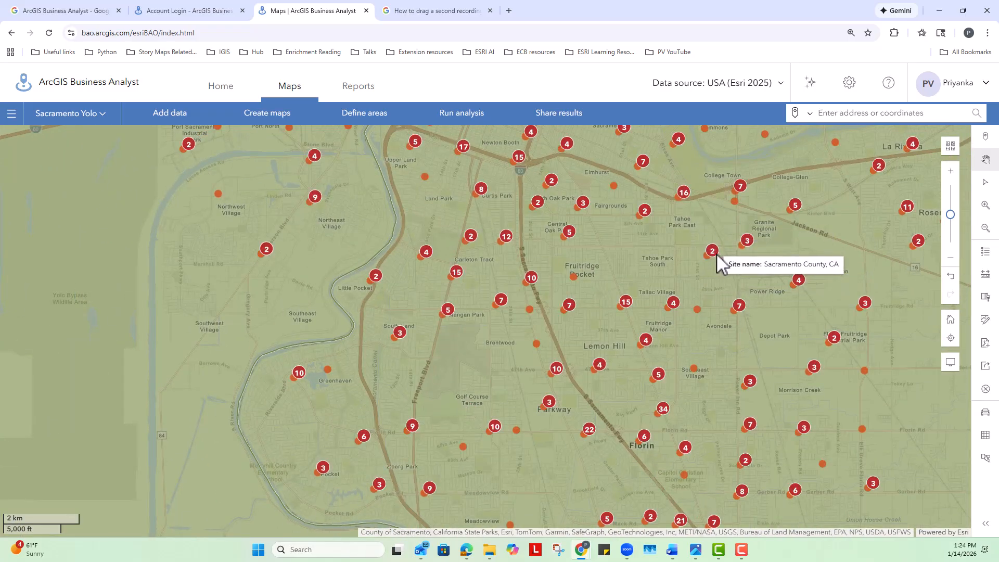
scroll(717, 253, "up", 2)
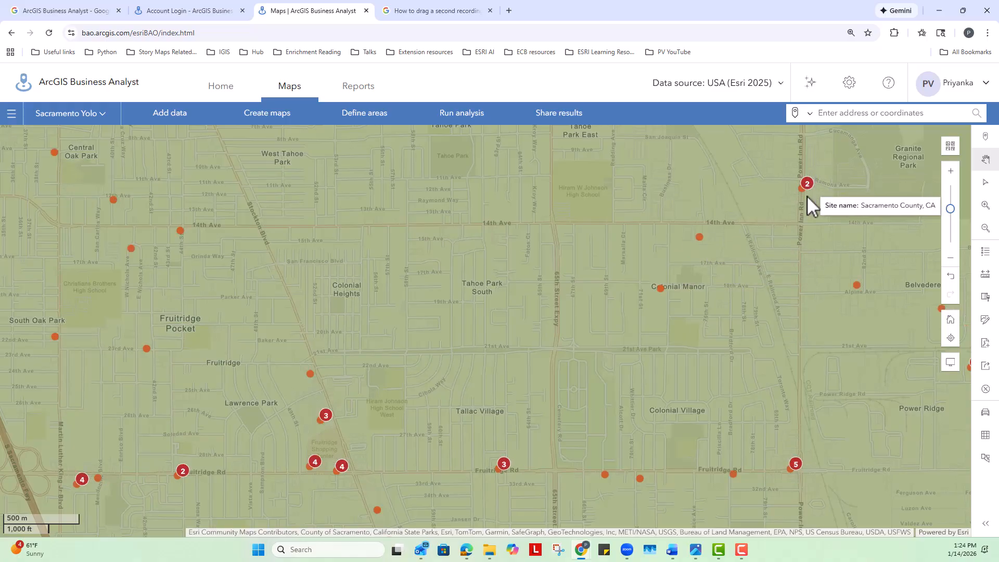
scroll(810, 181, "up", 2)
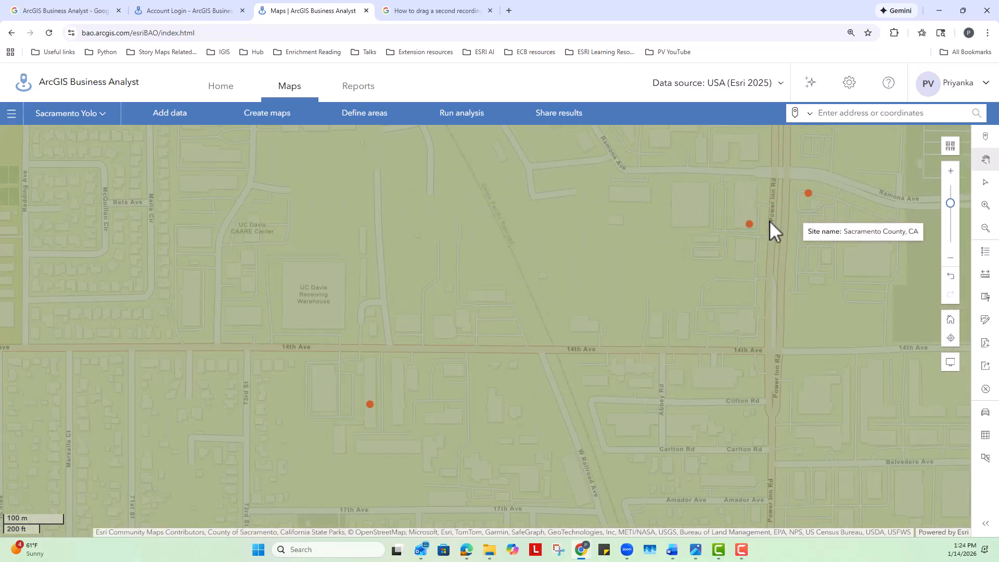
scroll(476, 262, "down", 5)
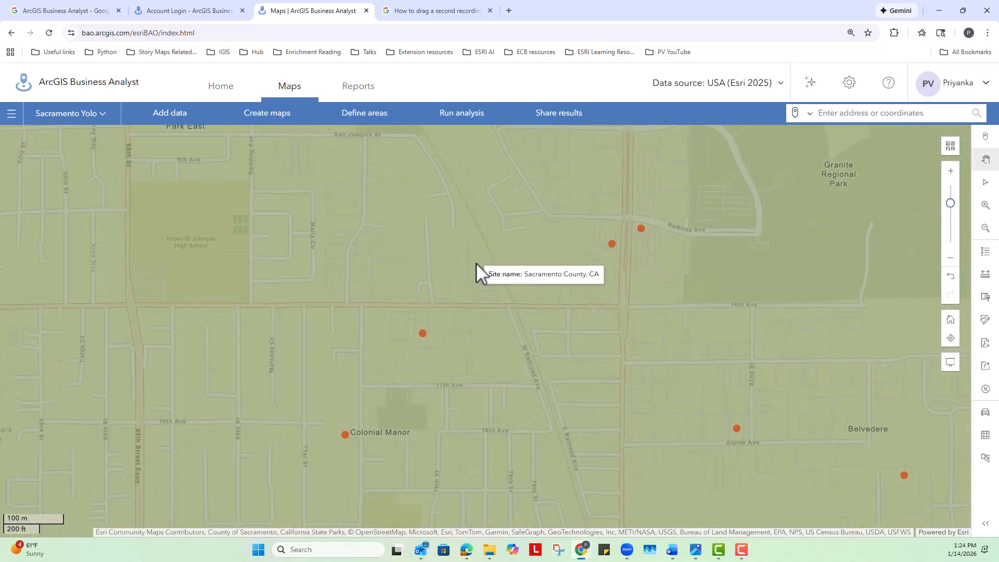
scroll(632, 333, "down", 5)
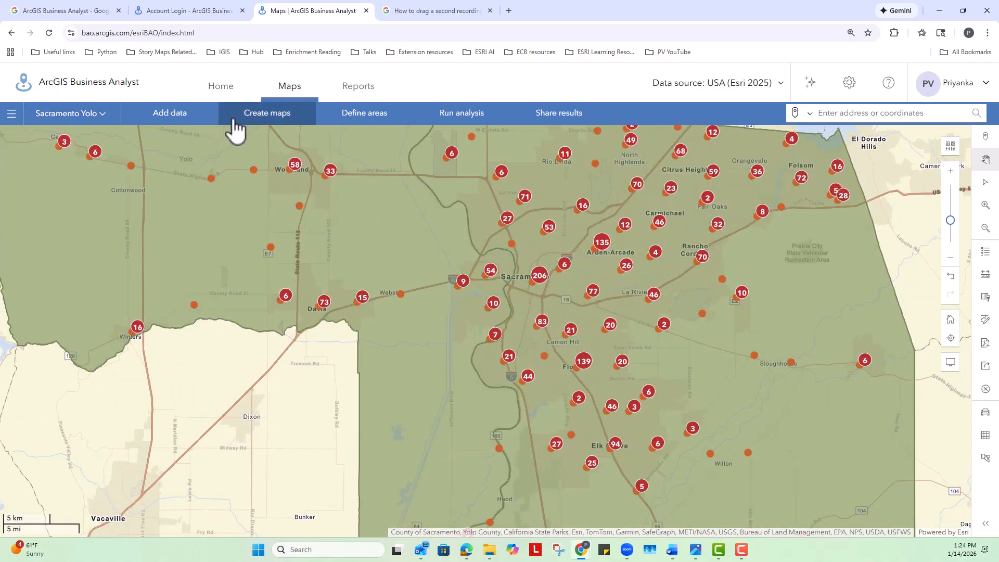
Start another points of interest search with both saved sites, Sacramento County, CA and Yolo County, CA, as the area of interest
left_click(258, 121)
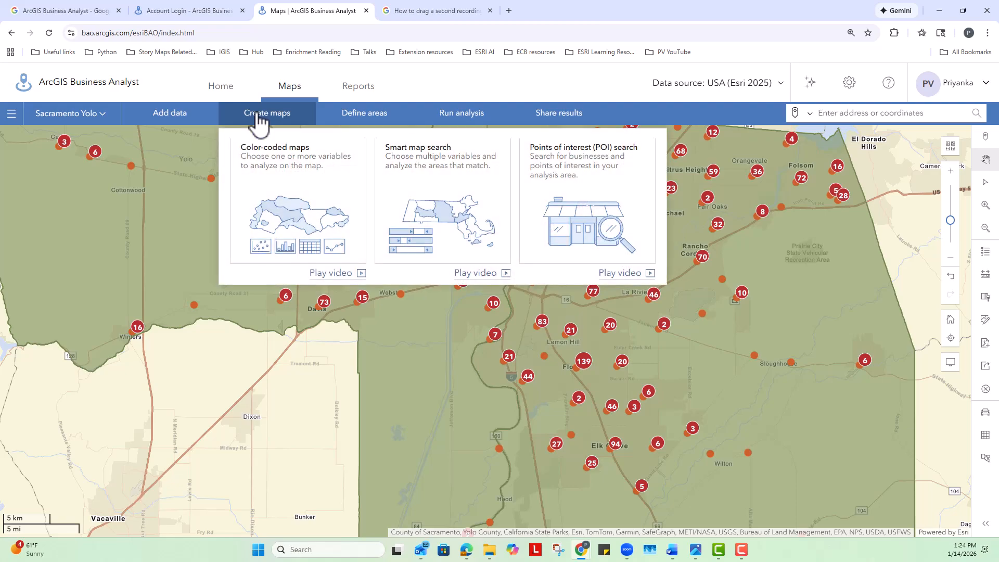
left_click(597, 202)
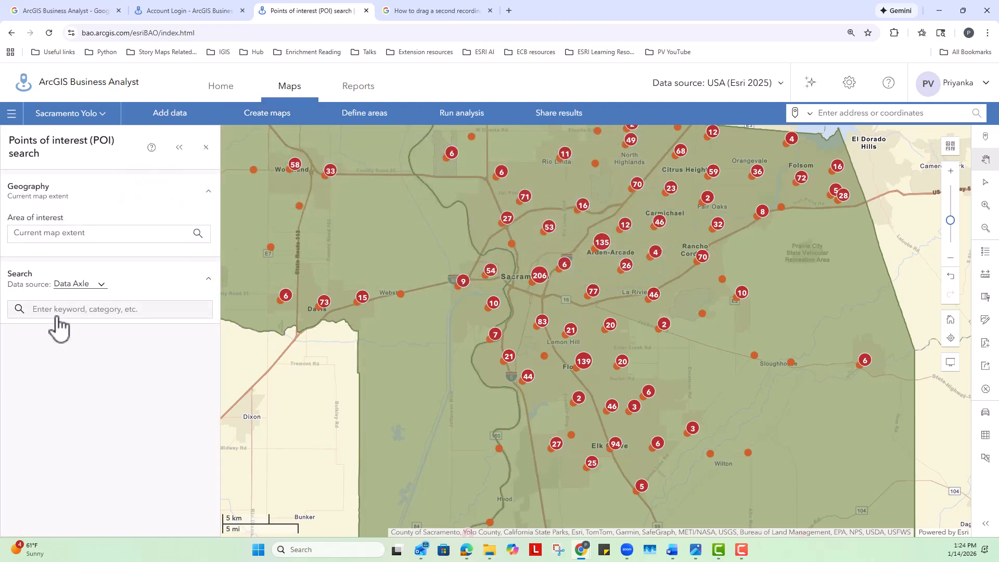
left_click(86, 236)
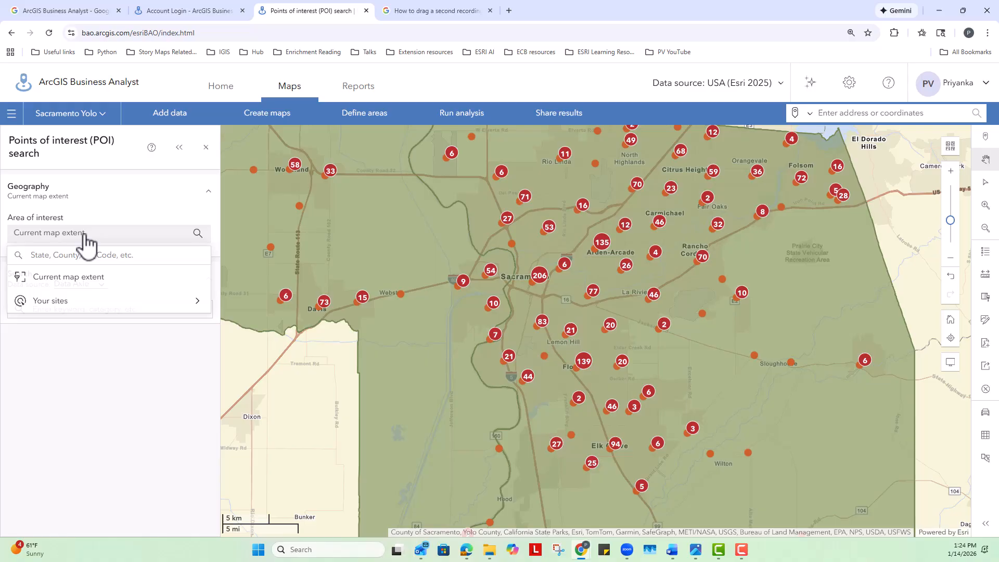
left_click(62, 310)
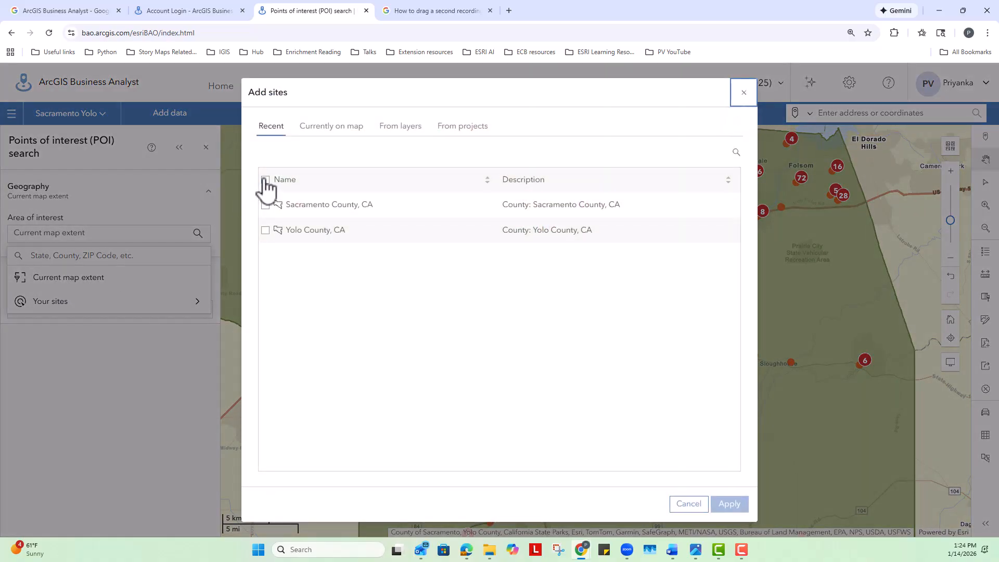
left_click(266, 180)
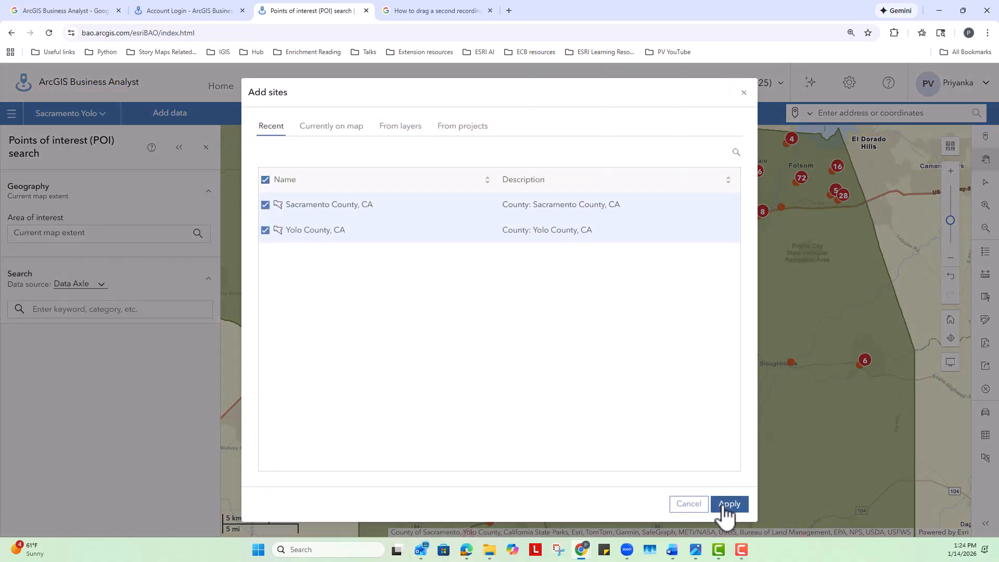
left_click(729, 504)
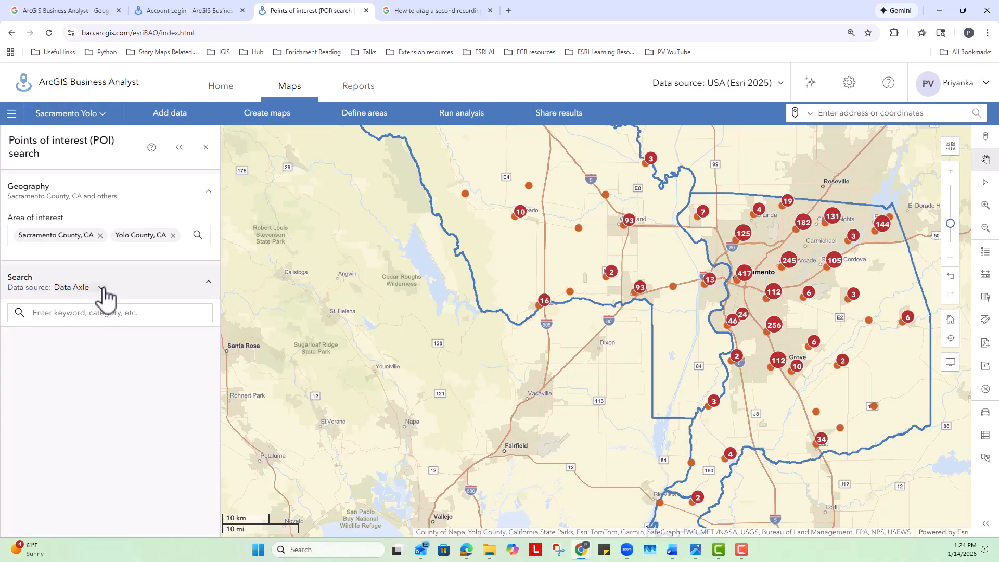
Set the points of interest data source to SafeGraph and open its search options
left_click(102, 288)
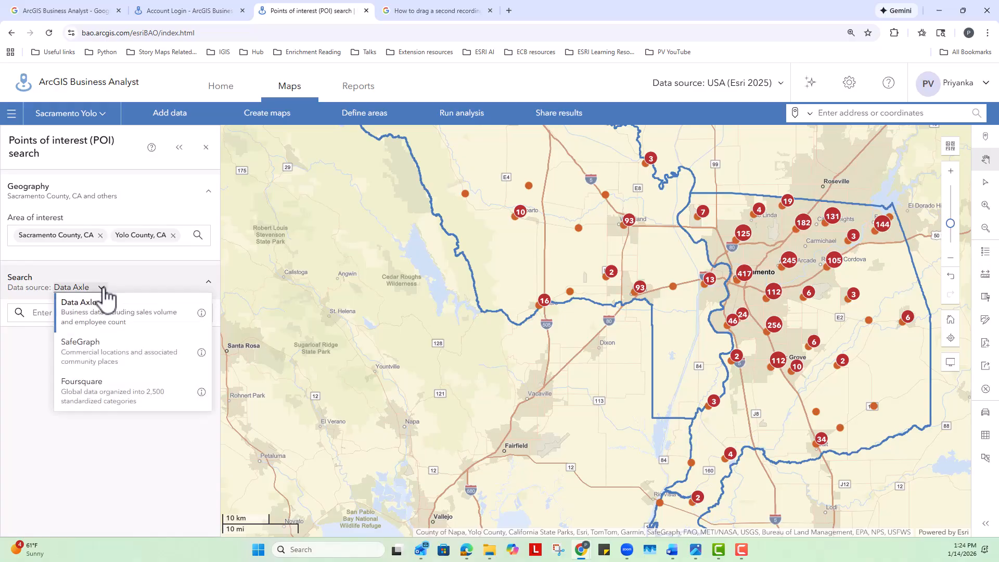
left_click(95, 359)
left_click(89, 319)
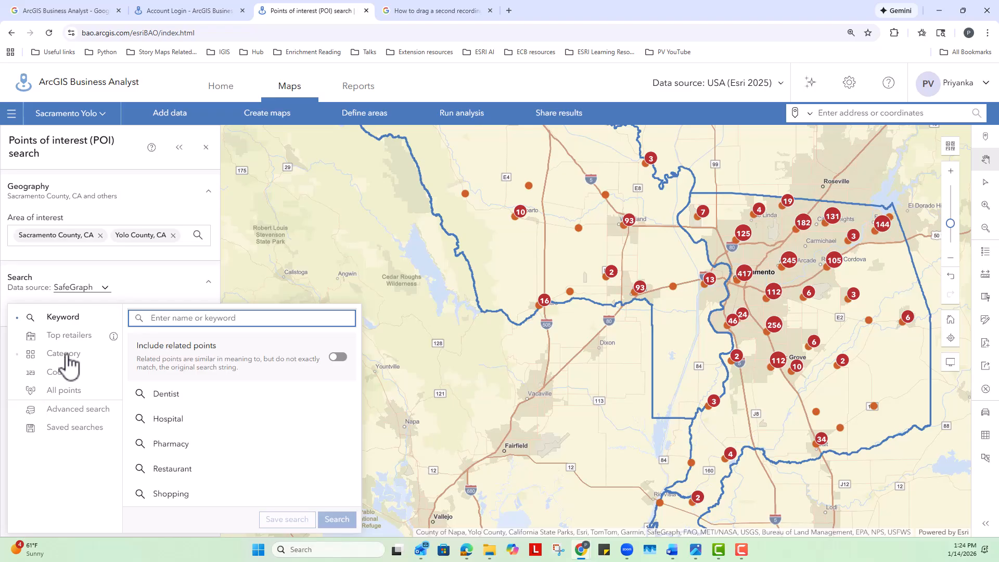
Examine the SafeGraph search categories and the list of NAICS codes available for a search by code
left_click(66, 354)
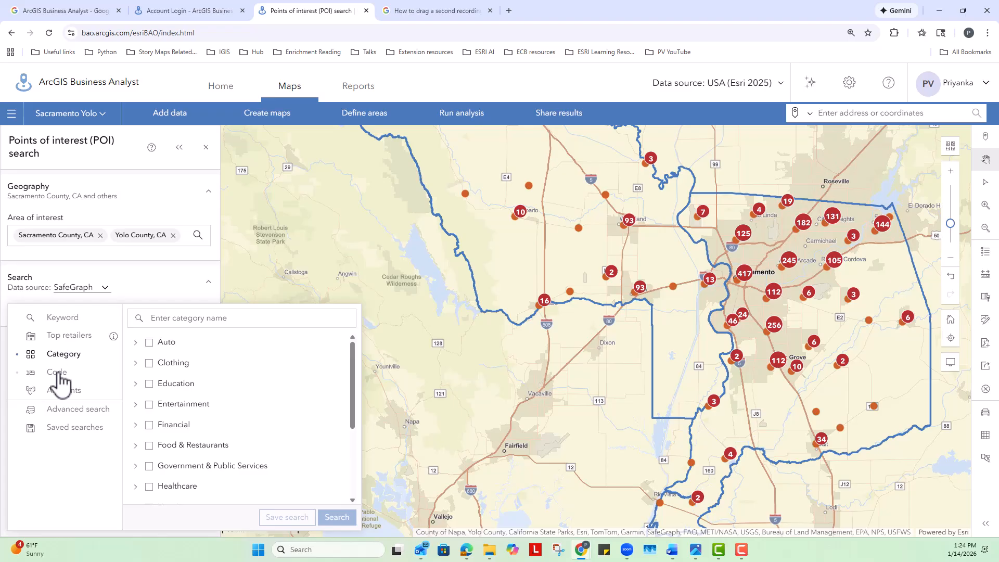
left_click(59, 372)
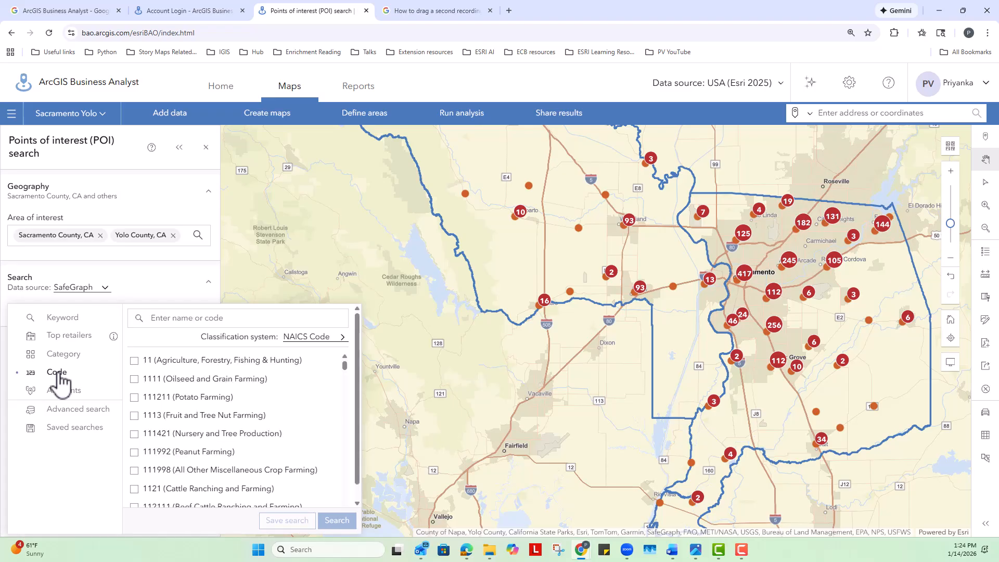
scroll(276, 458, "down", 2)
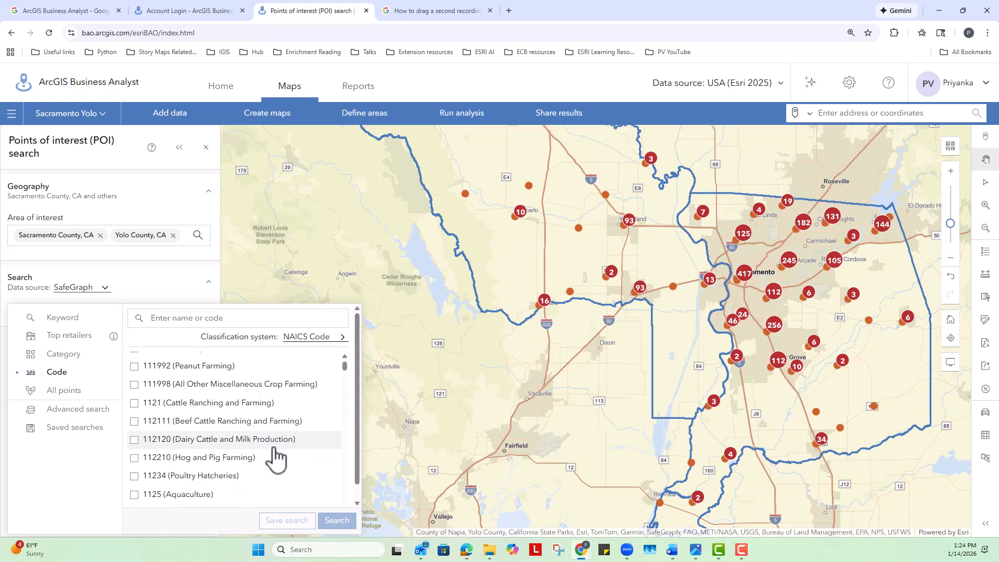
scroll(277, 457, "down", 1)
scroll(274, 457, "down", 5)
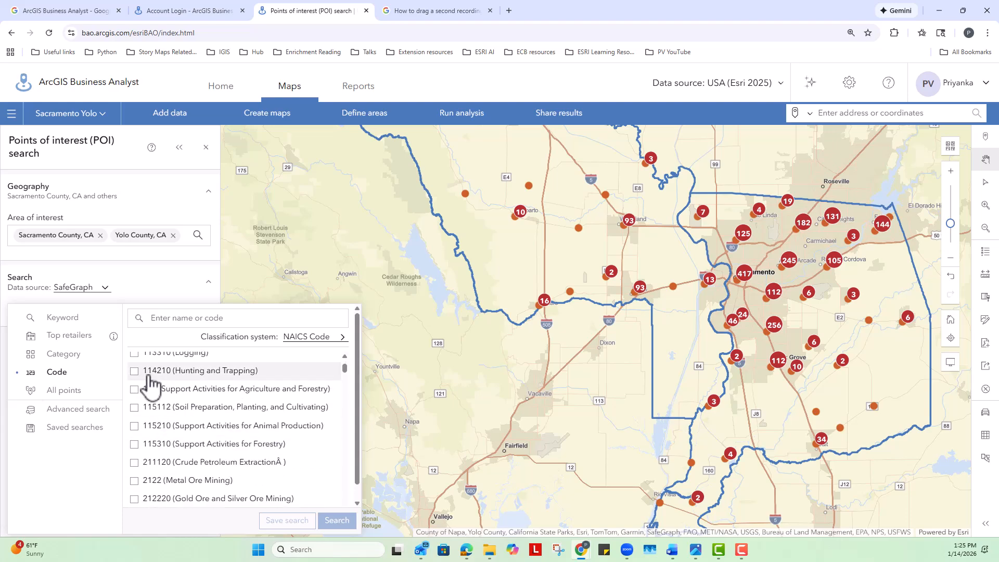
scroll(198, 479, "down", 2)
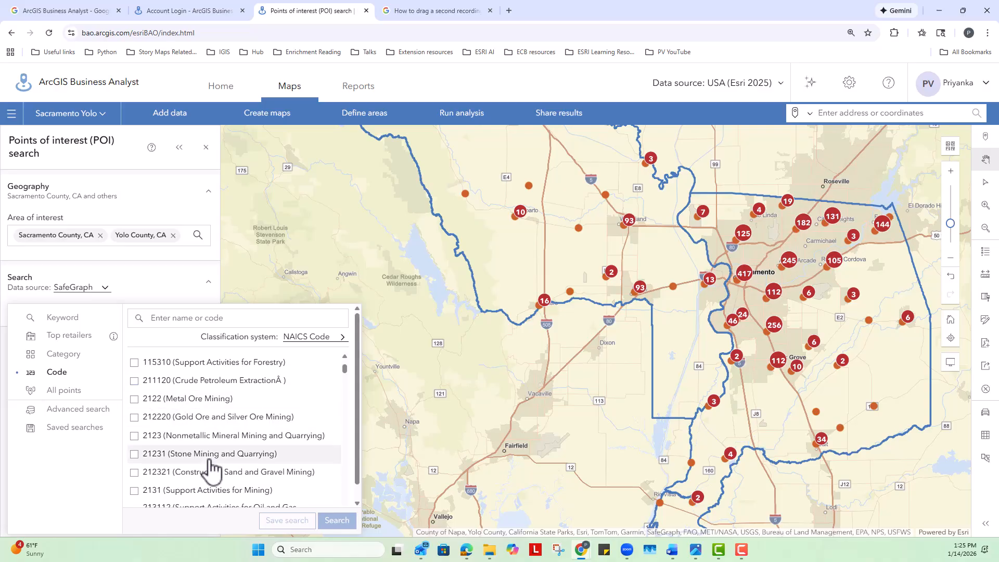
scroll(209, 466, "down", 3)
scroll(208, 465, "up", 8)
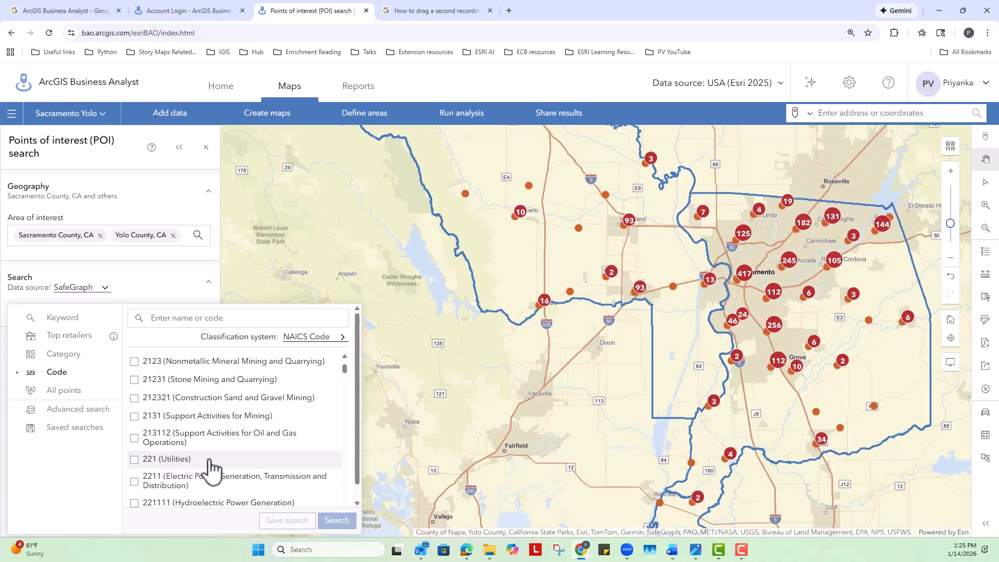